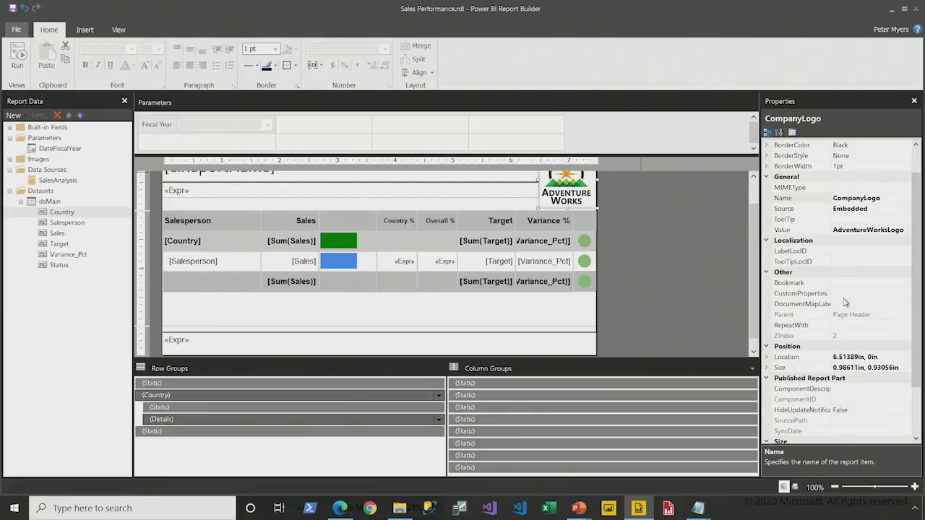
Step: Turn off Advanced Mode in the grouping pane and enlarge the report design area
{"action": "left_click", "coordinate": [752, 370]}
{"action": "left_click", "coordinate": [791, 381]}
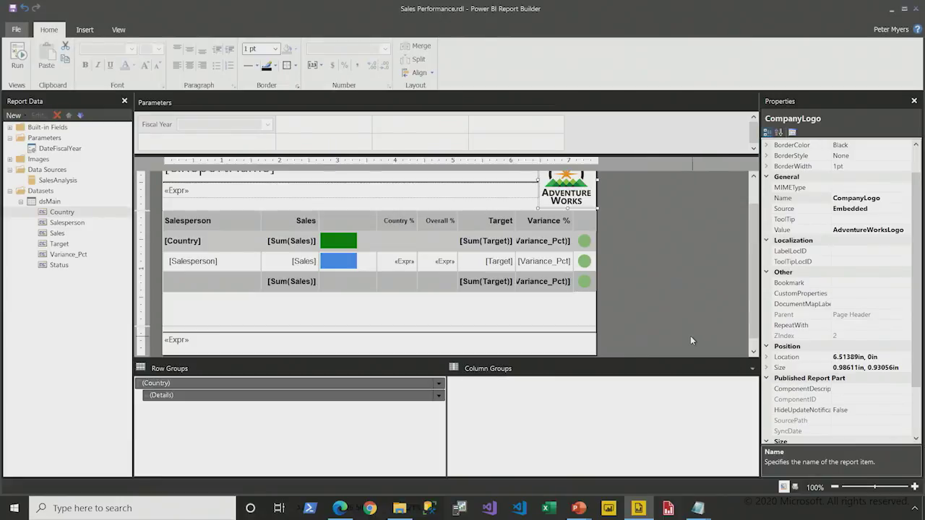
{"action": "left_click_drag", "start_coordinate": [626, 360], "coordinate": [229, 398]}
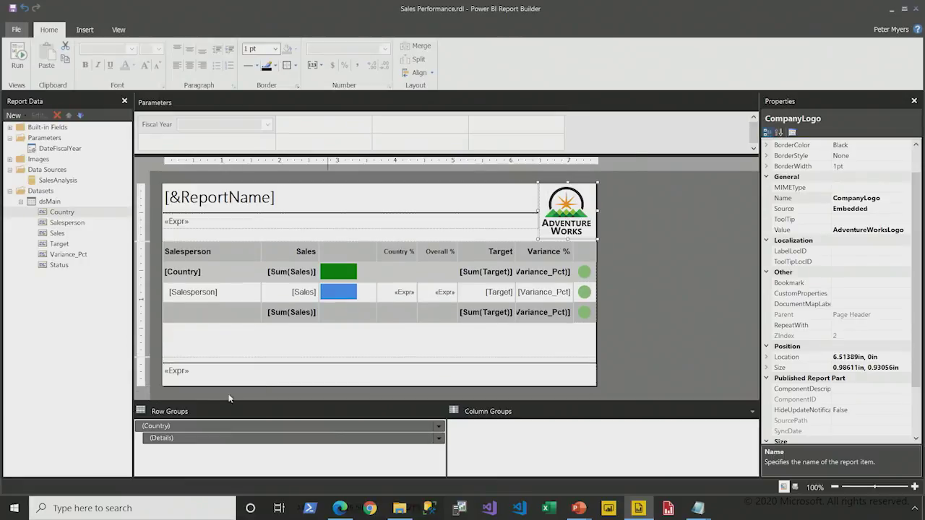
Step: Hide the Details group rows initially, toggled by the Country item, and run the report
{"action": "left_click", "coordinate": [189, 438]}
{"action": "right_click", "coordinate": [190, 438]}
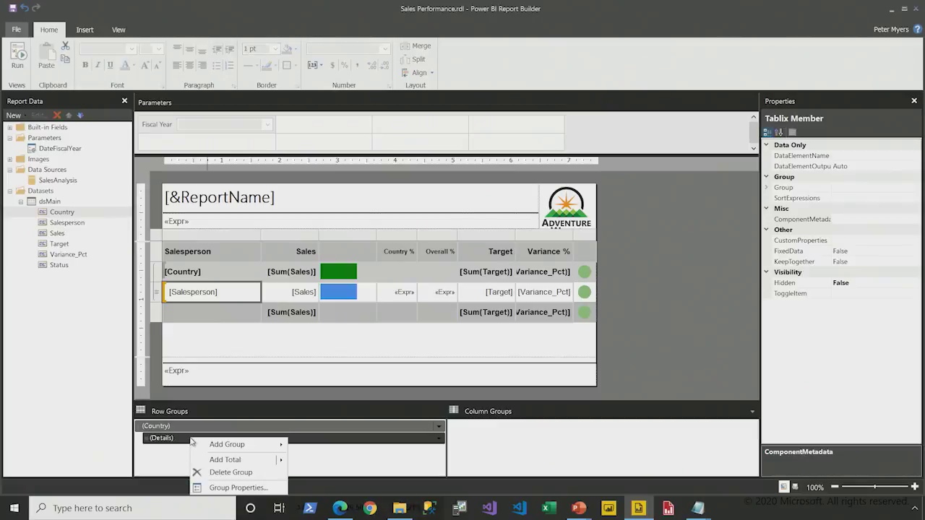
{"action": "left_click", "coordinate": [235, 488]}
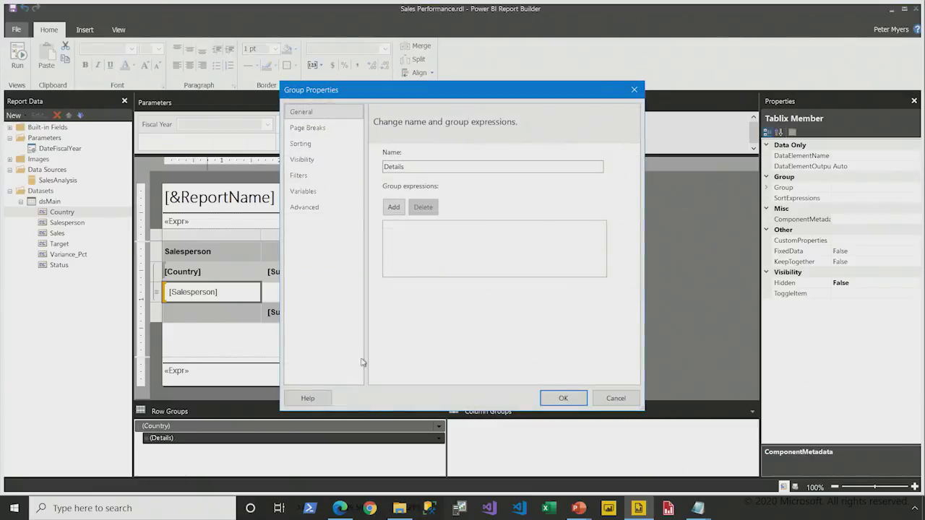
{"action": "left_click", "coordinate": [311, 160]}
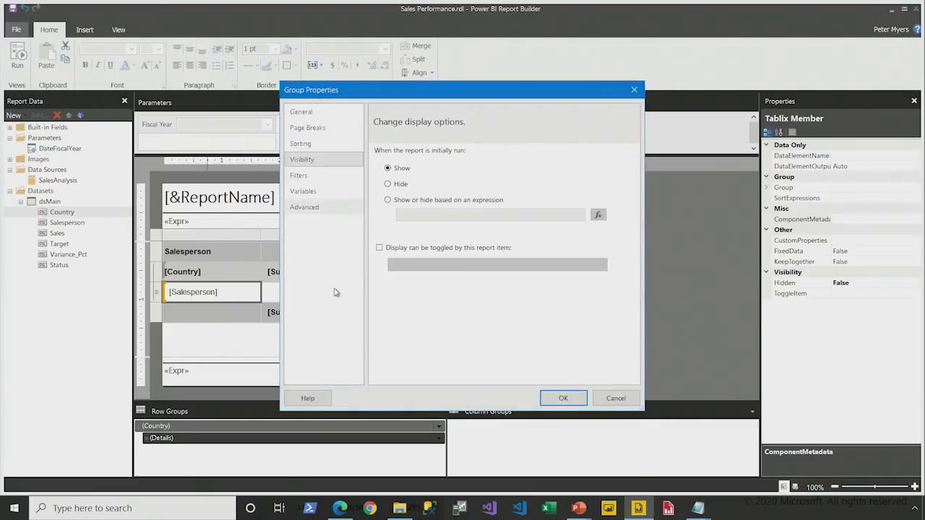
{"action": "left_click", "coordinate": [387, 185]}
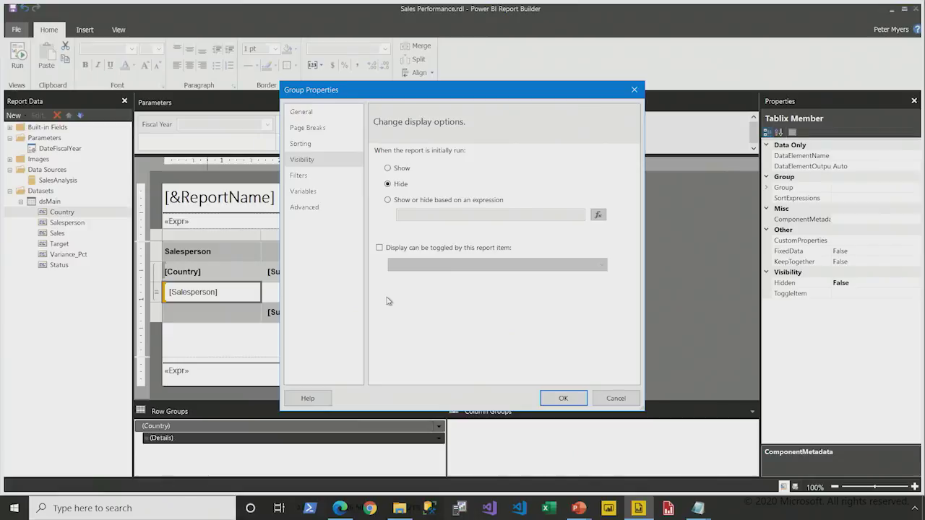
{"action": "left_click", "coordinate": [379, 248]}
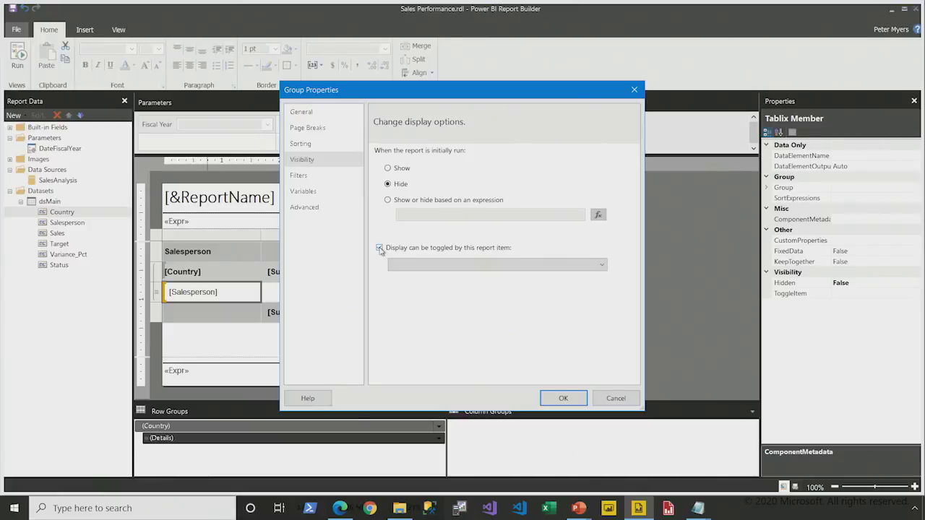
{"action": "left_click", "coordinate": [602, 265]}
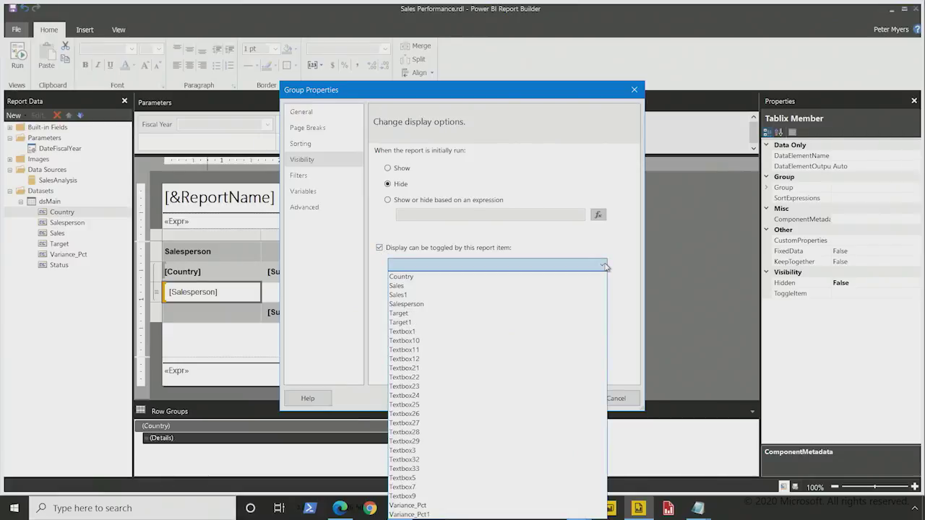
{"action": "left_click", "coordinate": [495, 278]}
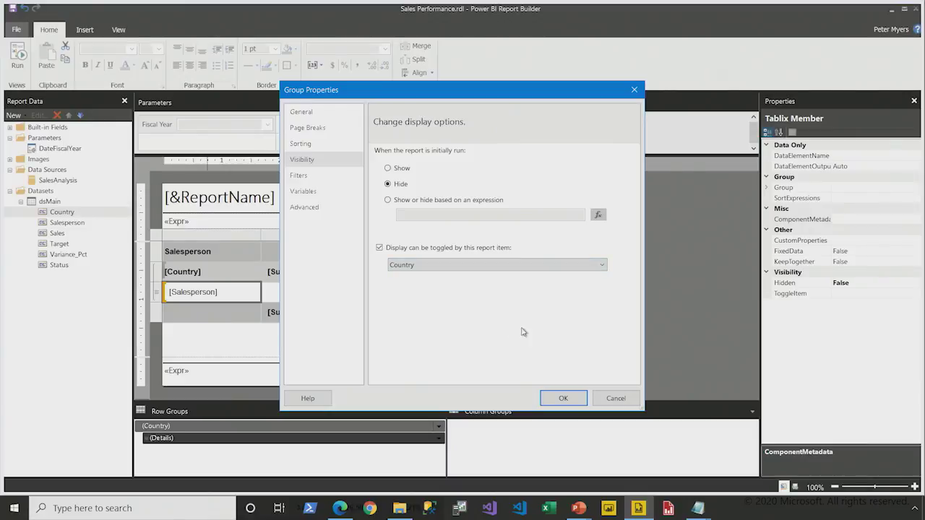
{"action": "left_click", "coordinate": [578, 398]}
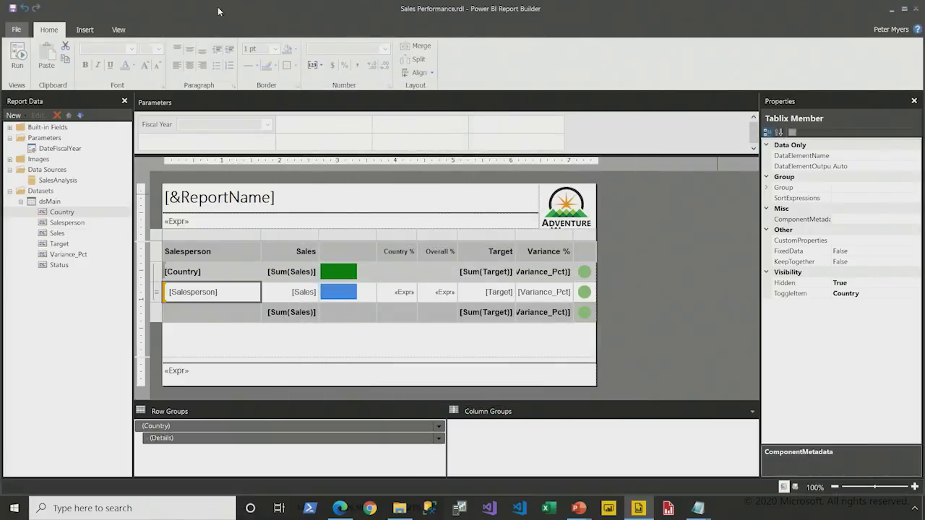
{"action": "left_click", "coordinate": [18, 56]}
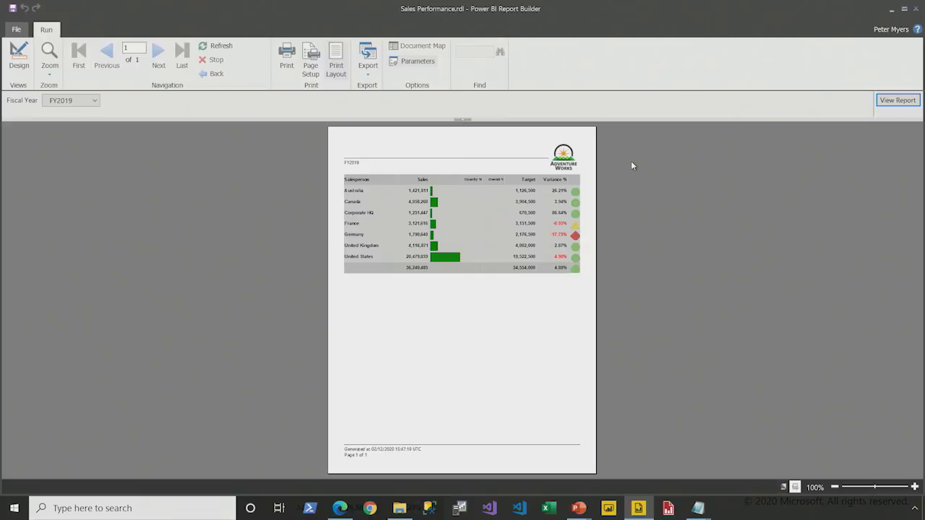
{"action": "left_click", "coordinate": [335, 68]}
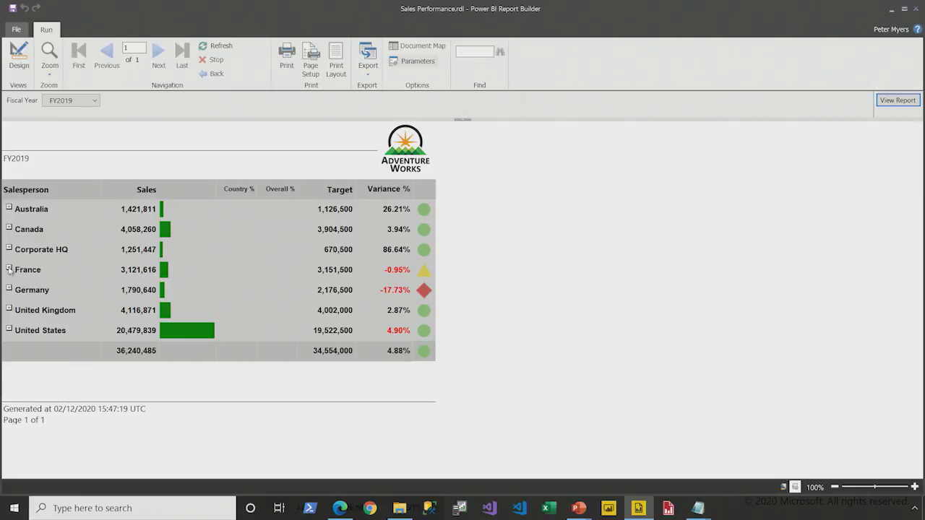
{"action": "left_click", "coordinate": [9, 207]}
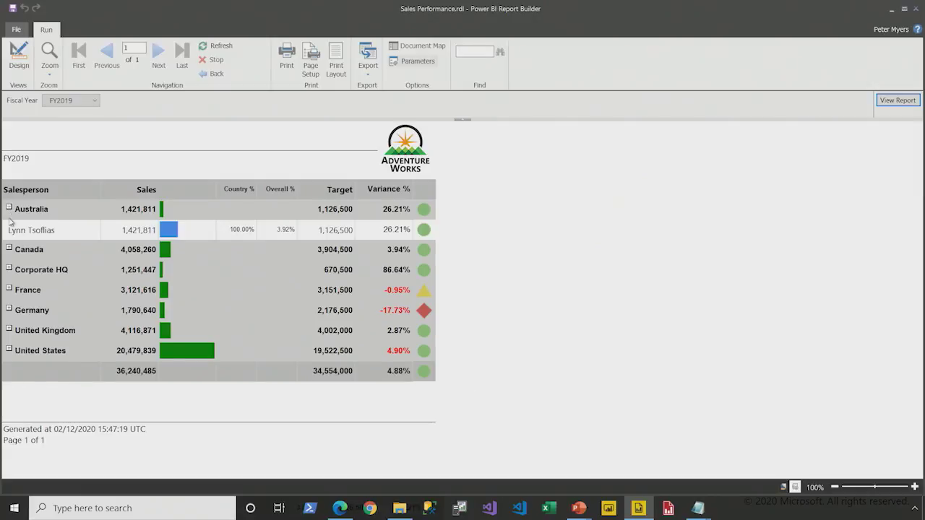
{"action": "left_click", "coordinate": [9, 248]}
{"action": "left_click", "coordinate": [10, 249]}
{"action": "left_click", "coordinate": [11, 73]}
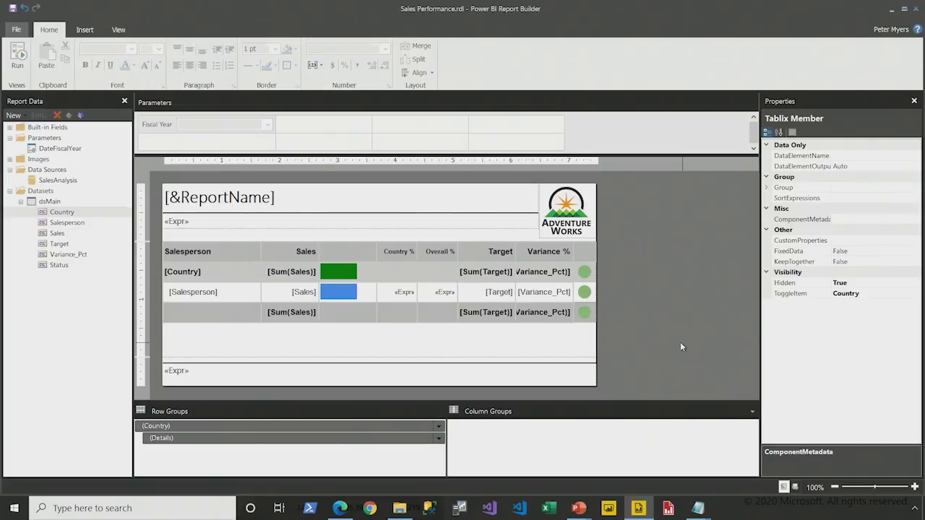
Step: Enable interactive sorting on the Sales heading, sorting the Country groups
{"action": "left_click", "coordinate": [292, 254]}
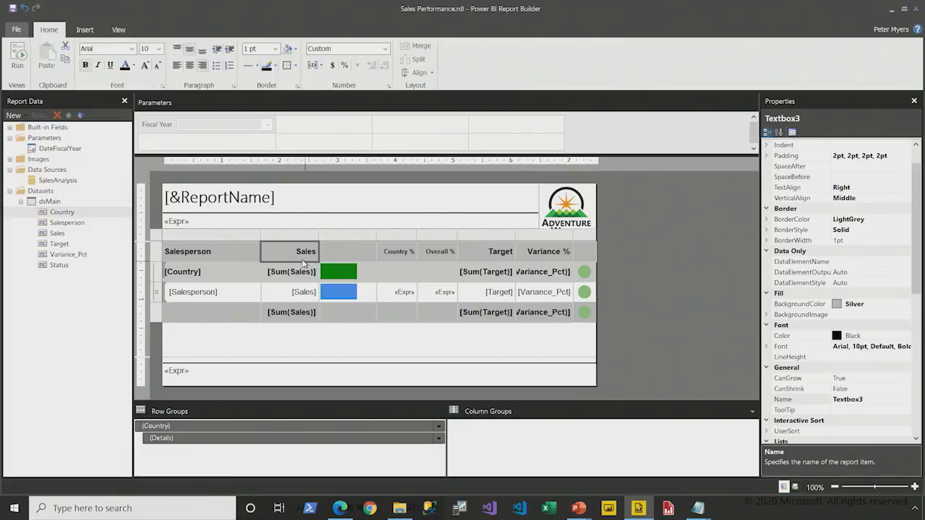
{"action": "right_click", "coordinate": [303, 263]}
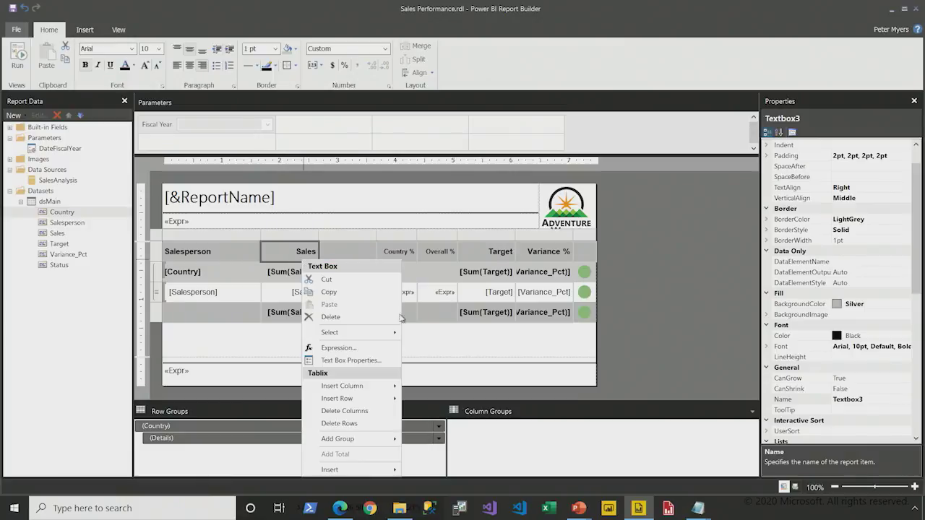
{"action": "left_click", "coordinate": [450, 378]}
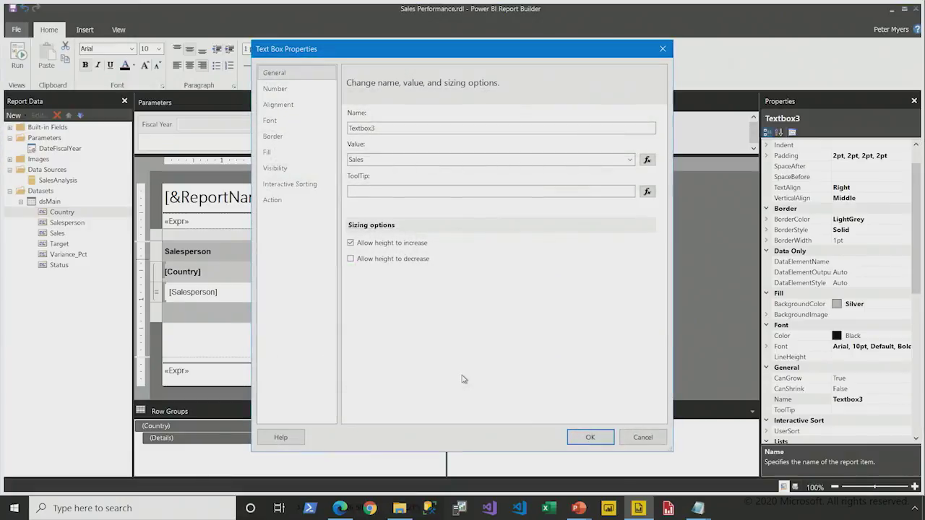
{"action": "left_click", "coordinate": [320, 189]}
{"action": "left_click", "coordinate": [349, 114]}
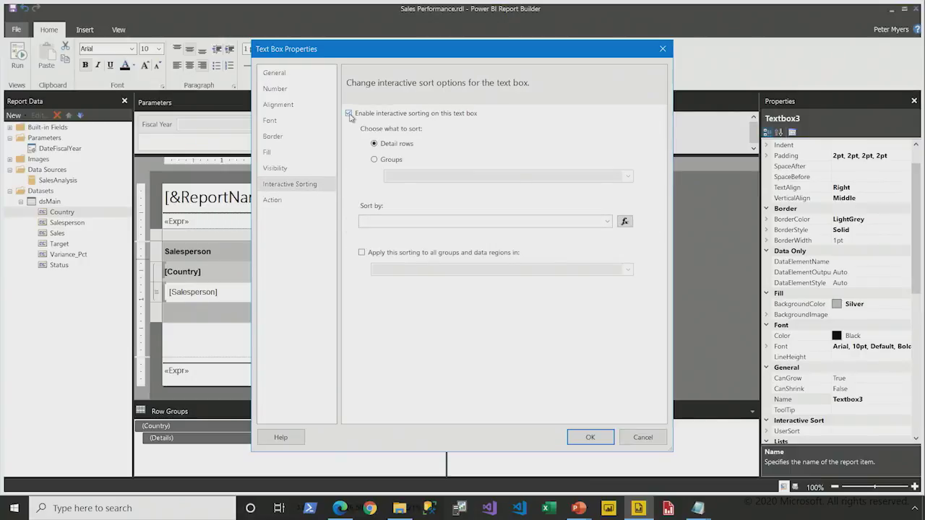
{"action": "left_click", "coordinate": [375, 159]}
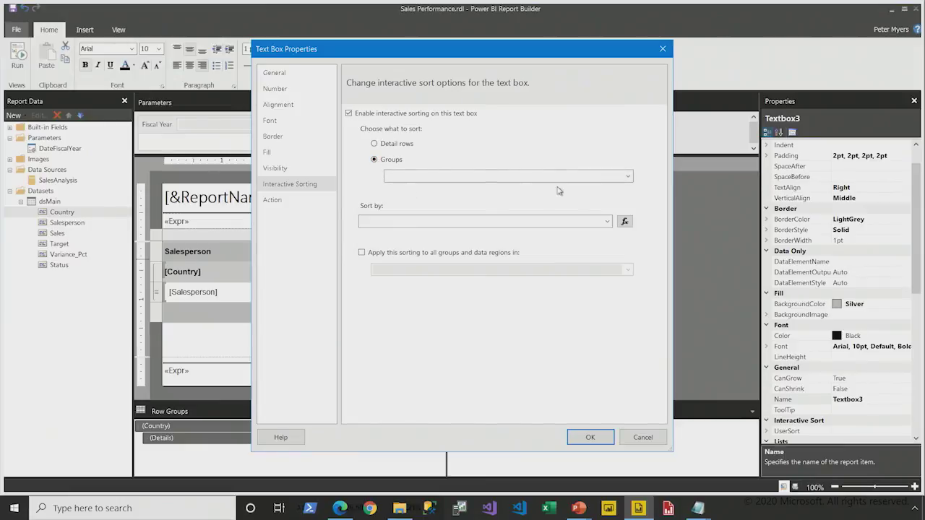
{"action": "left_click", "coordinate": [627, 178]}
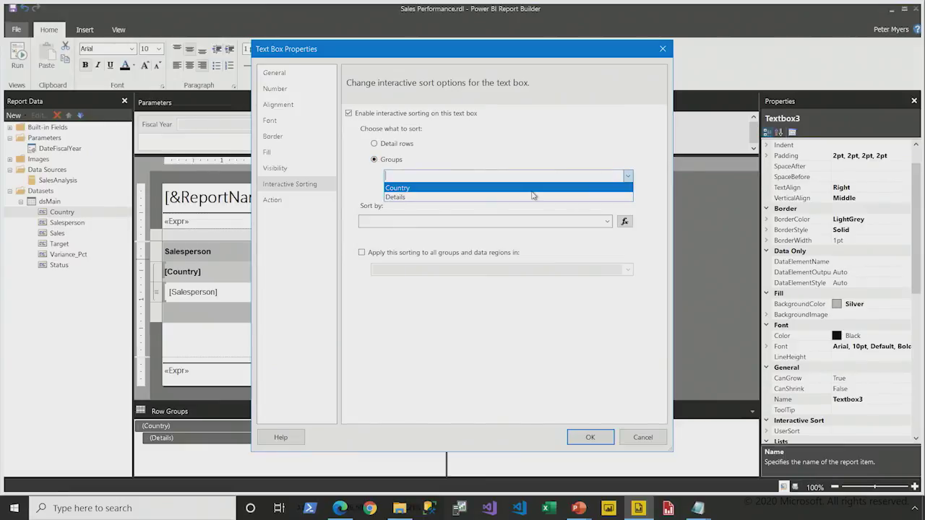
{"action": "left_click", "coordinate": [534, 188]}
Step: Set the sort expression to =Sum(Fields!Sales.Value), apply the settings, and run the report
{"action": "left_click", "coordinate": [434, 221]}
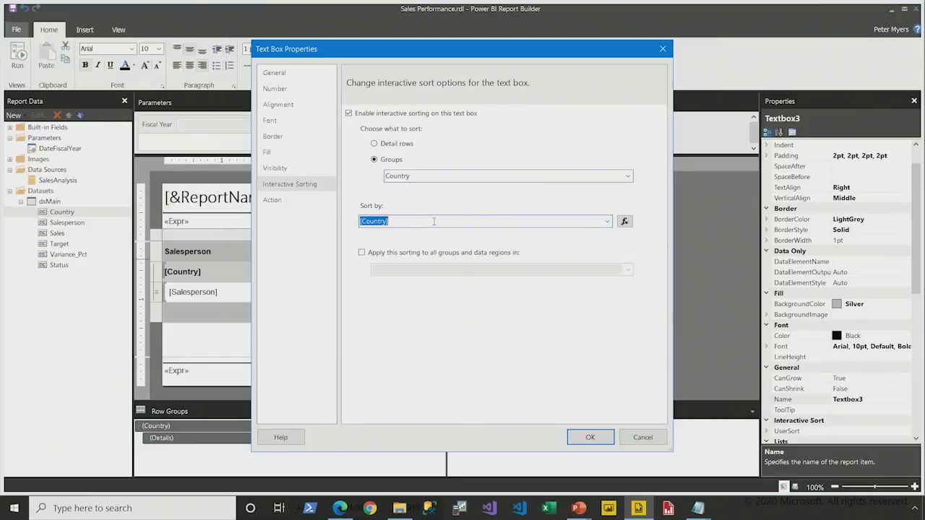
{"action": "left_click", "coordinate": [624, 222]}
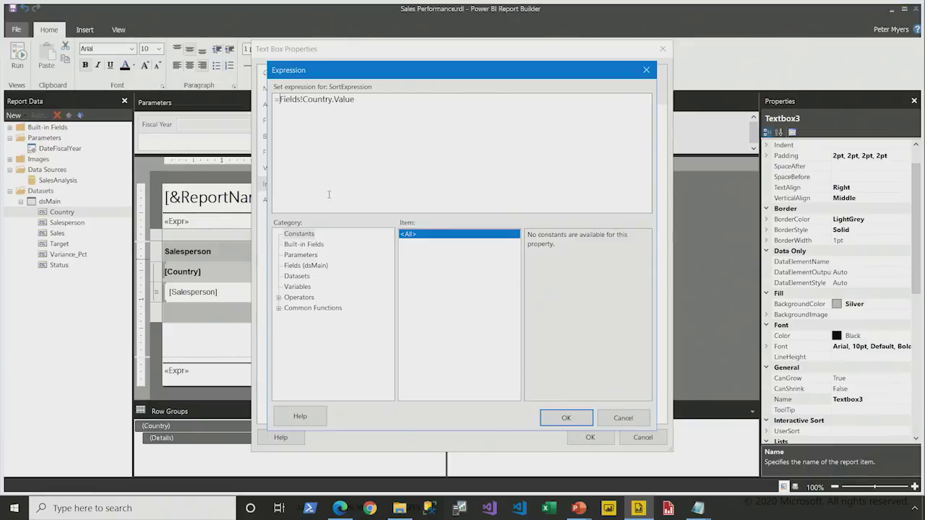
{"action": "type", "text": "Sum("}
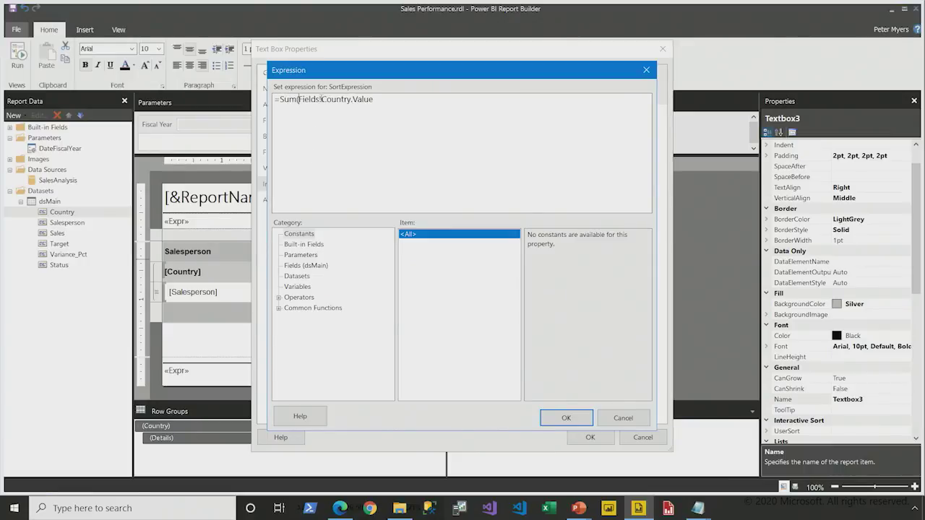
{"action": "left_click", "coordinate": [323, 99]}
{"action": "key", "text": "shift+End"}
{"action": "type", "text": "Salve.V"}
{"action": "key", "text": "BackSpace"}
{"action": "key", "text": "BackSpace"}
{"action": "key", "text": "BackSpace"}
{"action": "key", "text": "BackSpace"}
{"action": "type", "text": "es.Value0"}
{"action": "key", "text": "BackSpace"}
{"action": "type", "text": ")"}
{"action": "left_click", "coordinate": [565, 417]}
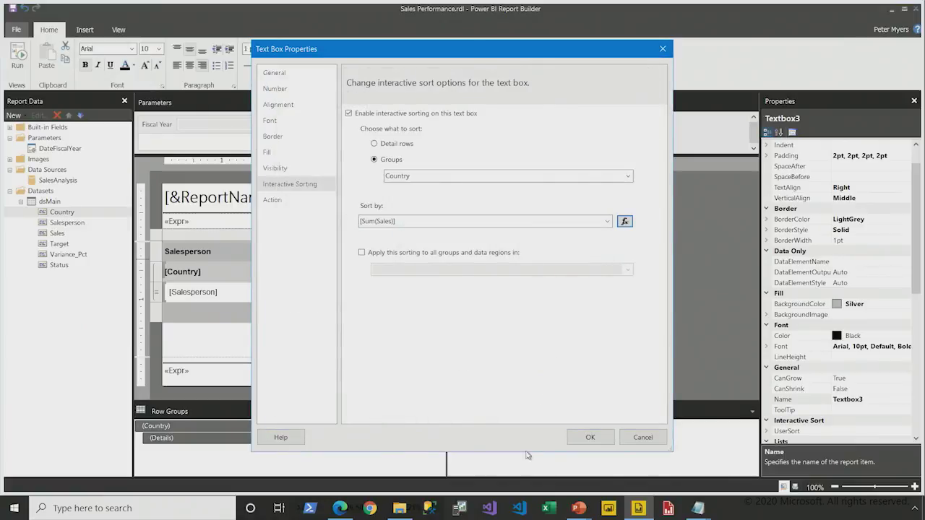
{"action": "left_click", "coordinate": [589, 438]}
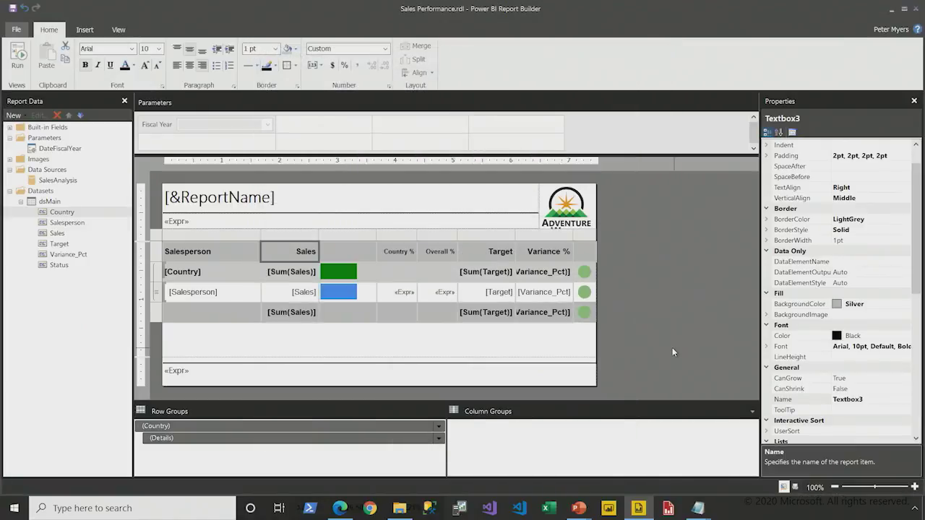
{"action": "left_click", "coordinate": [22, 61]}
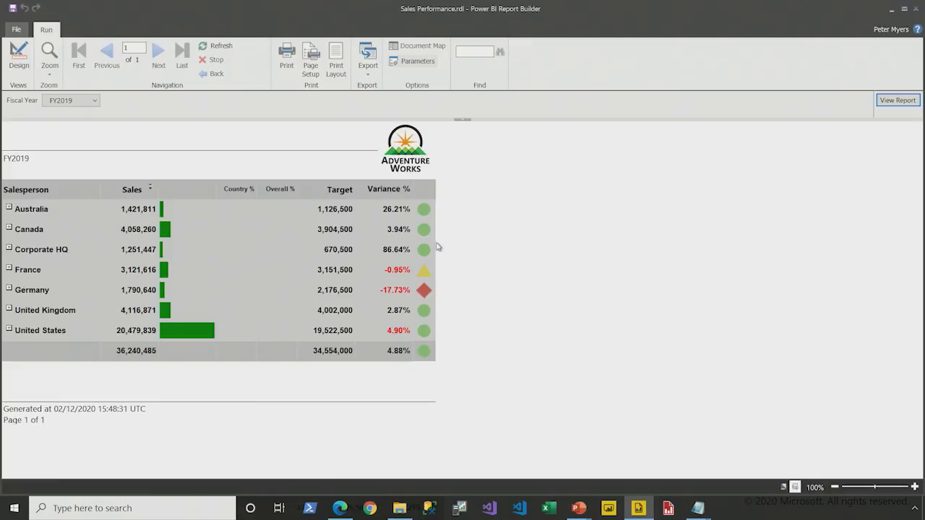
Step: Sort the countries ascending, then descending by Sales in the run view, and return to Design
{"action": "key", "text": "ctrl+2"}
{"action": "left_click_drag", "start_coordinate": [133, 169], "coordinate": [175, 201]}
{"action": "key", "text": "Escape"}
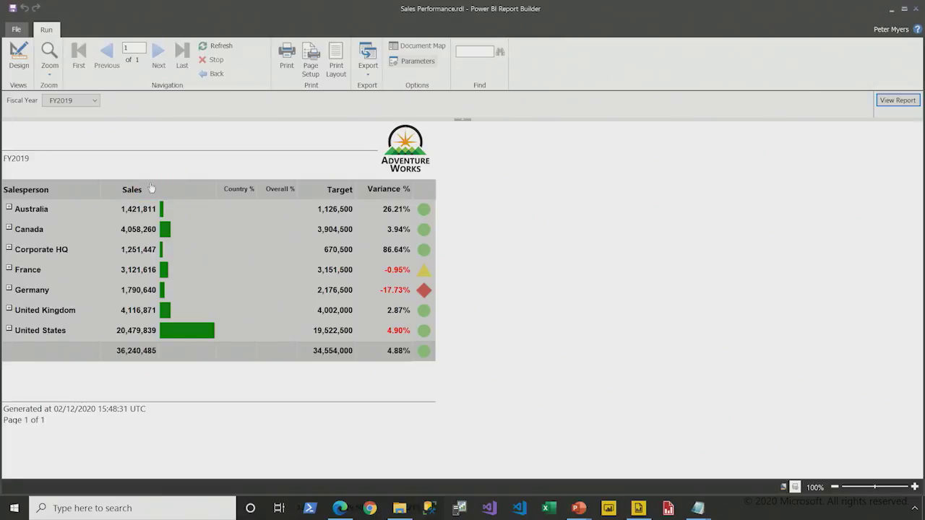
{"action": "left_click", "coordinate": [151, 187]}
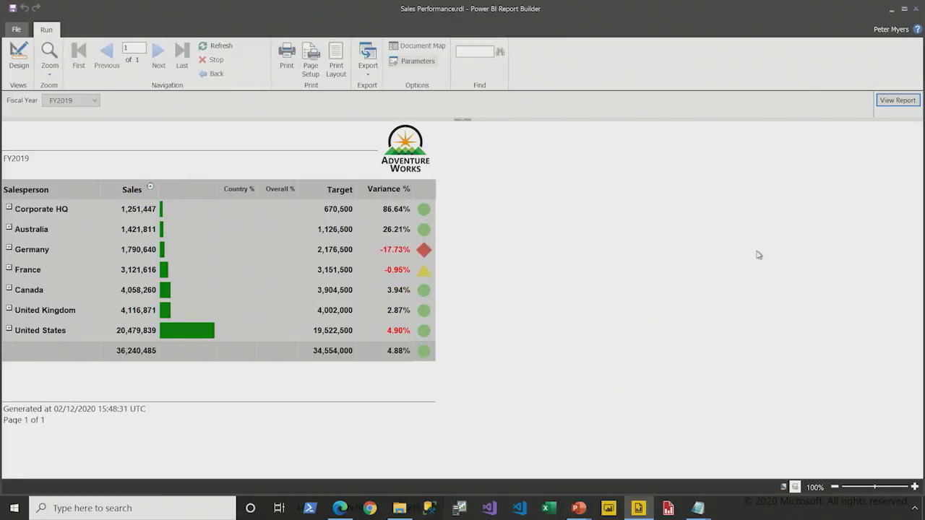
{"action": "left_click", "coordinate": [150, 188]}
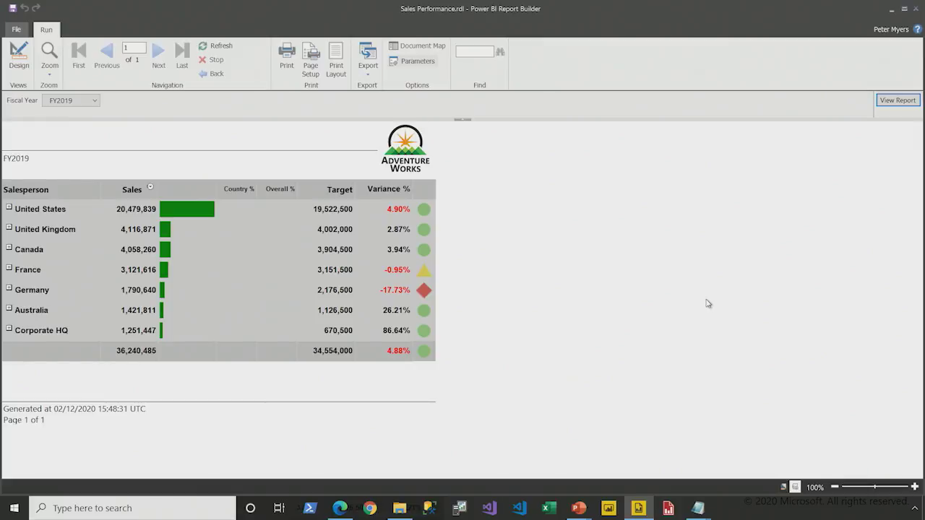
{"action": "left_click", "coordinate": [21, 53]}
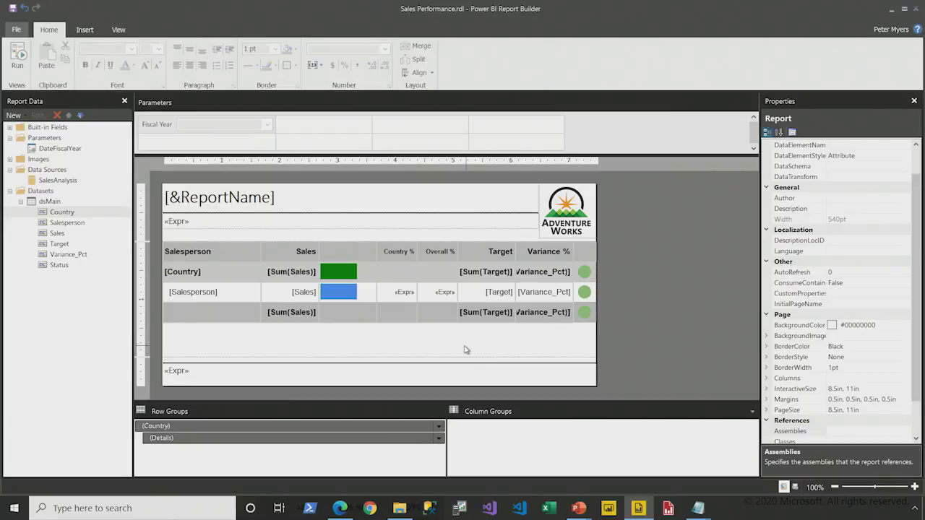
Step: Pull the report body's bottom edge up so the page footer sits right below the table
{"action": "left_click_drag", "start_coordinate": [148, 322], "coordinate": [615, 357]}
{"action": "left_click_drag", "start_coordinate": [340, 360], "coordinate": [336, 317]}
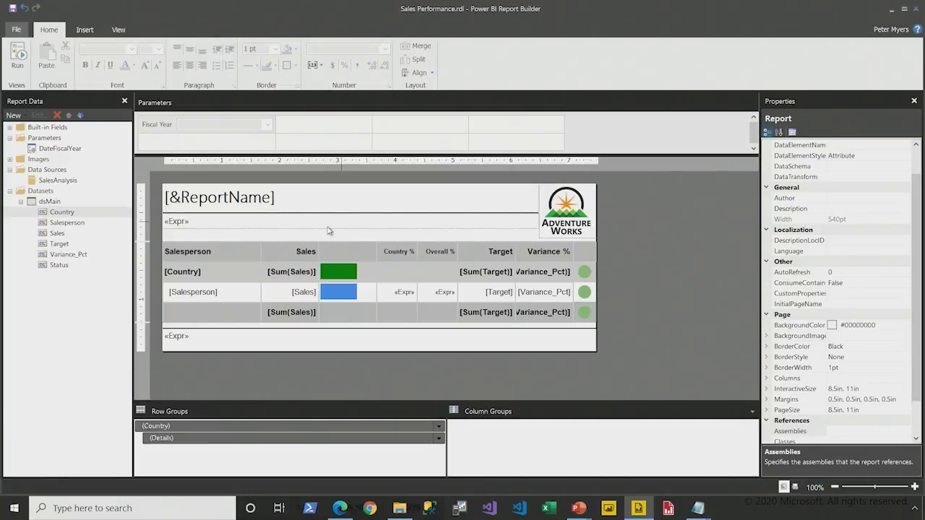
{"action": "left_click", "coordinate": [220, 332]}
{"action": "left_click", "coordinate": [218, 330]}
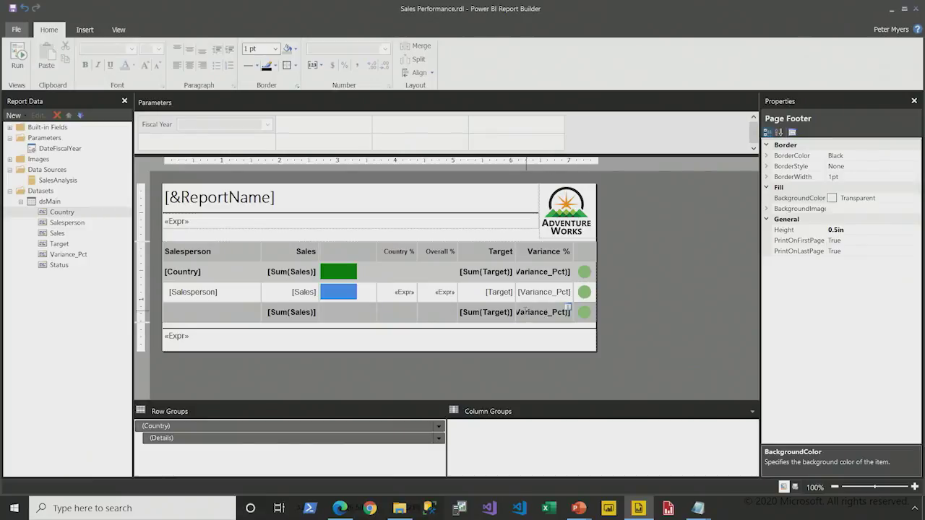
{"action": "left_click", "coordinate": [406, 276]}
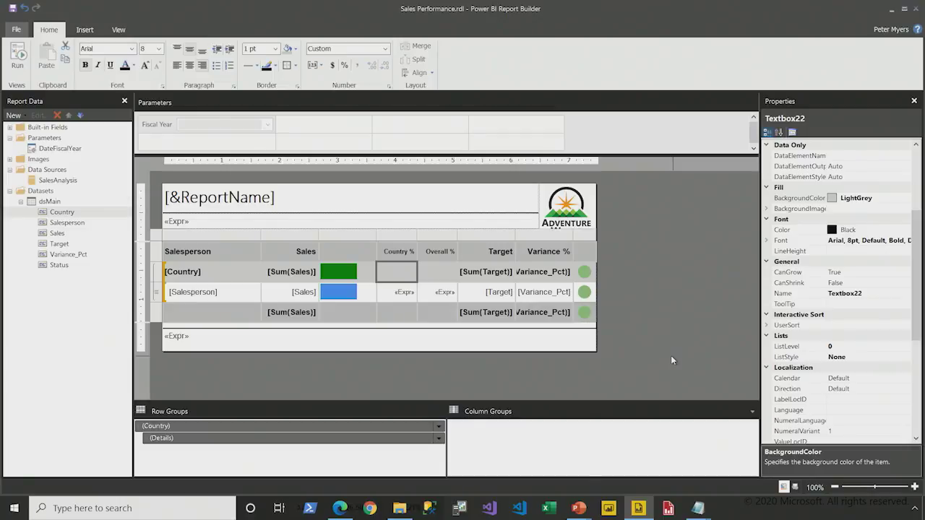
{"action": "key", "text": "Escape"}
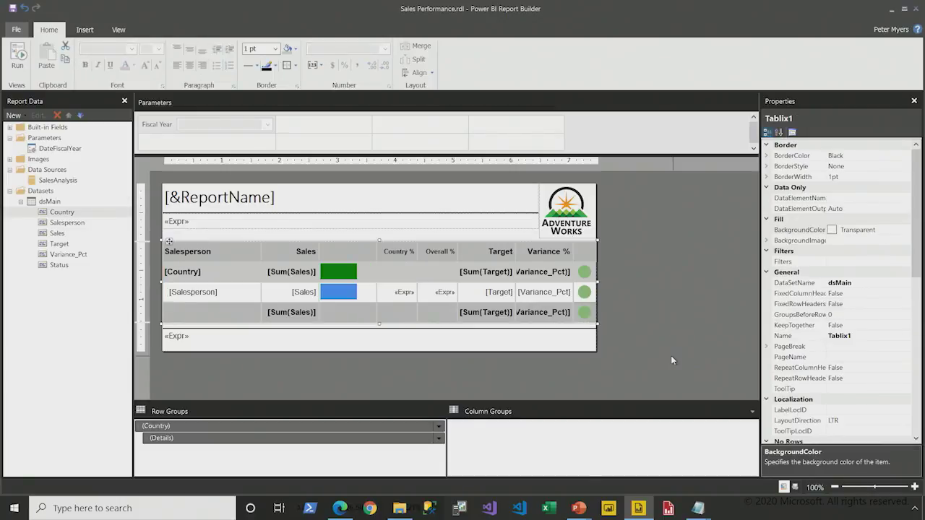
{"action": "key", "text": "Escape"}
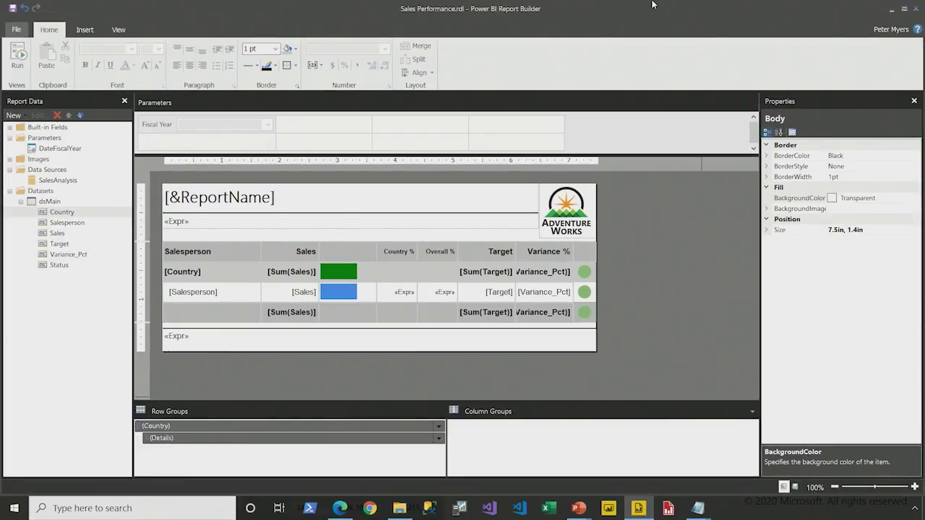
{"action": "mouse_move", "coordinate": [653, 4]}
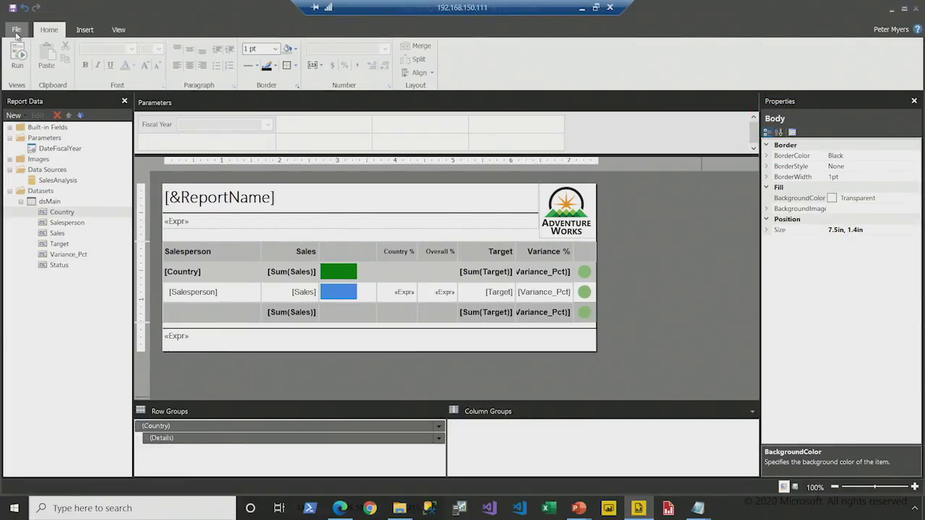
{"action": "left_click", "coordinate": [16, 30]}
Step: Save the report, then publish it to the PRIAD workspace in Power BI Service as Sales Performance
{"action": "left_click", "coordinate": [36, 112]}
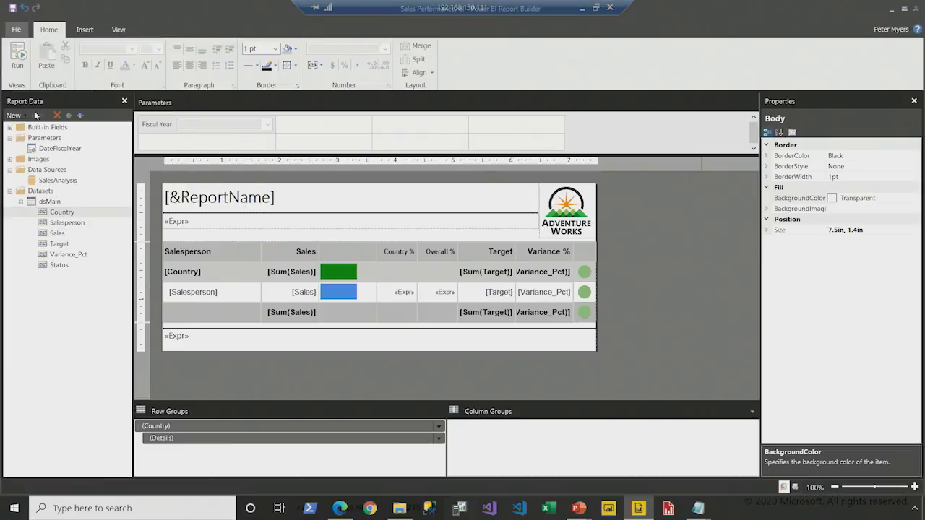
{"action": "left_click", "coordinate": [16, 30]}
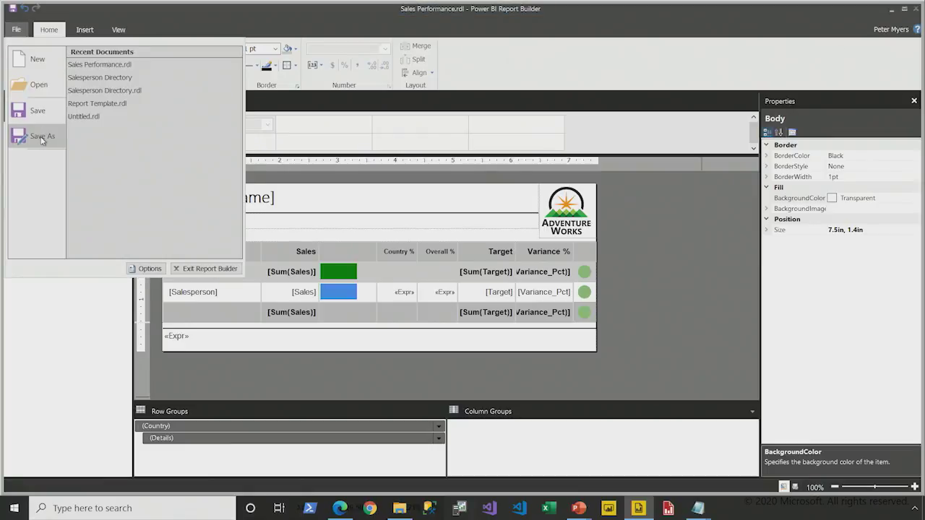
{"action": "mouse_move", "coordinate": [42, 138]}
{"action": "left_click", "coordinate": [155, 97]}
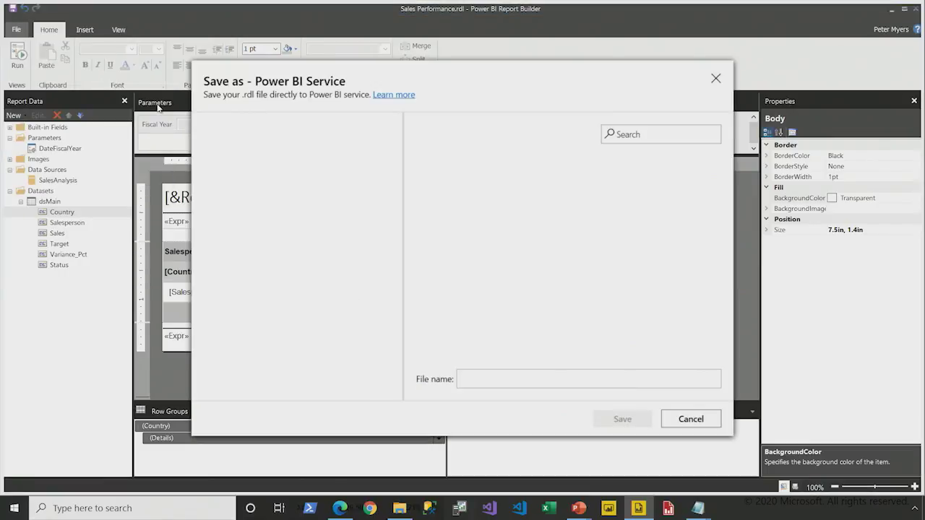
{"action": "left_click", "coordinate": [310, 258]}
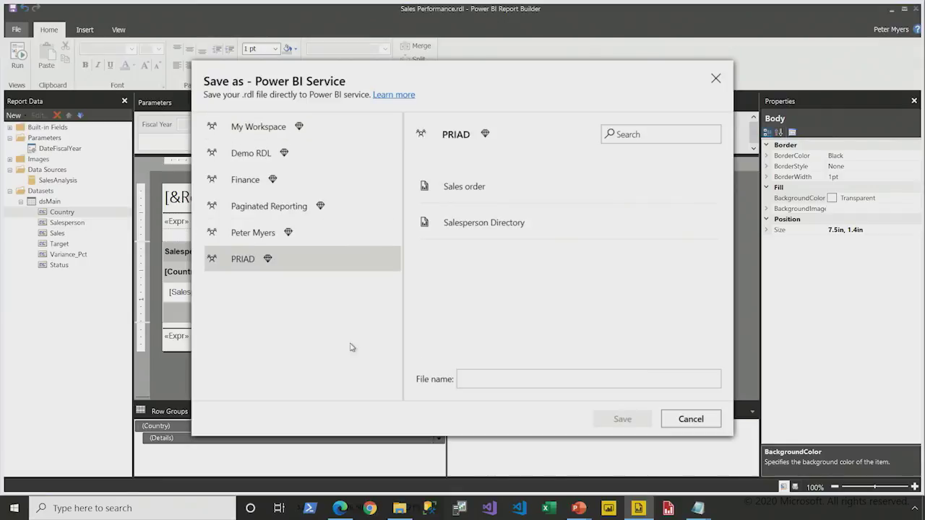
{"action": "left_click", "coordinate": [474, 375]}
{"action": "type", "text": "Sales Performance"}
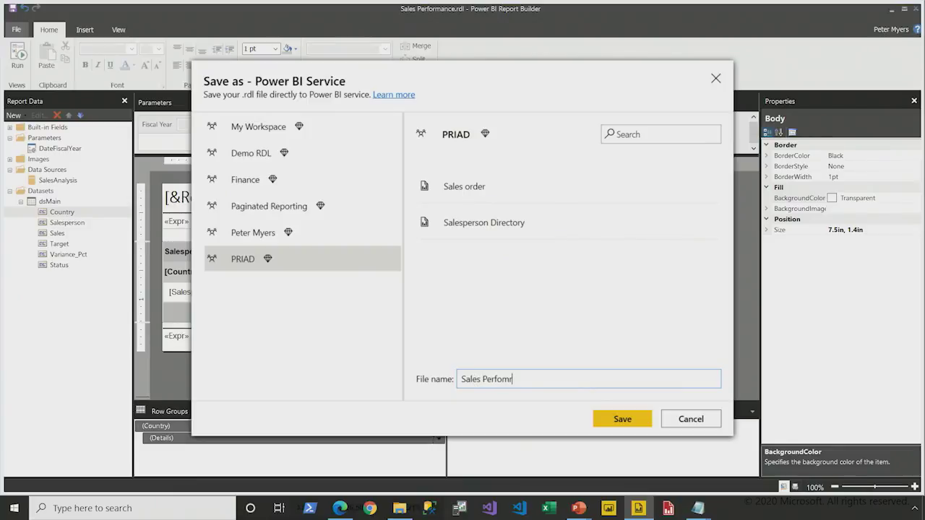
{"action": "left_click", "coordinate": [635, 419]}
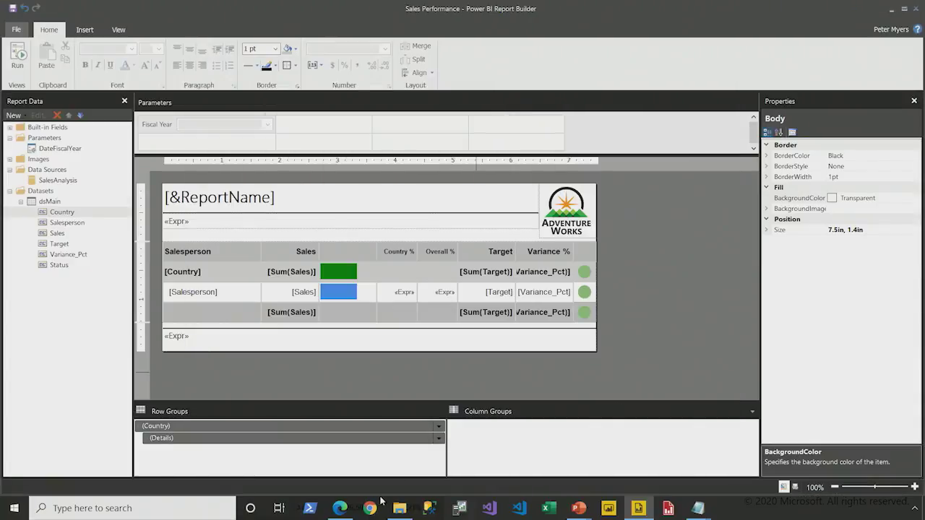
Step: In Edge, list the PRIAD workspace's reports, dismiss the lineage tip, and open Sales Performance
{"action": "left_click", "coordinate": [340, 508]}
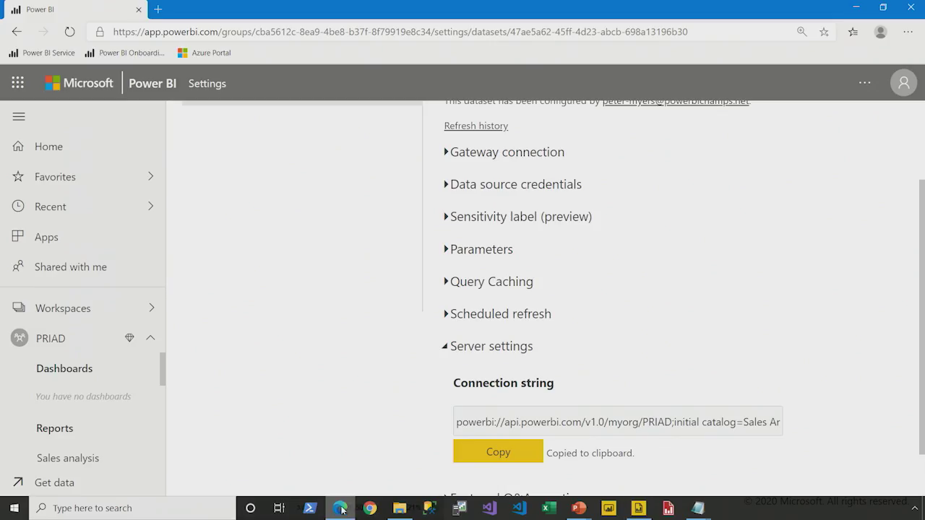
{"action": "left_click", "coordinate": [63, 336]}
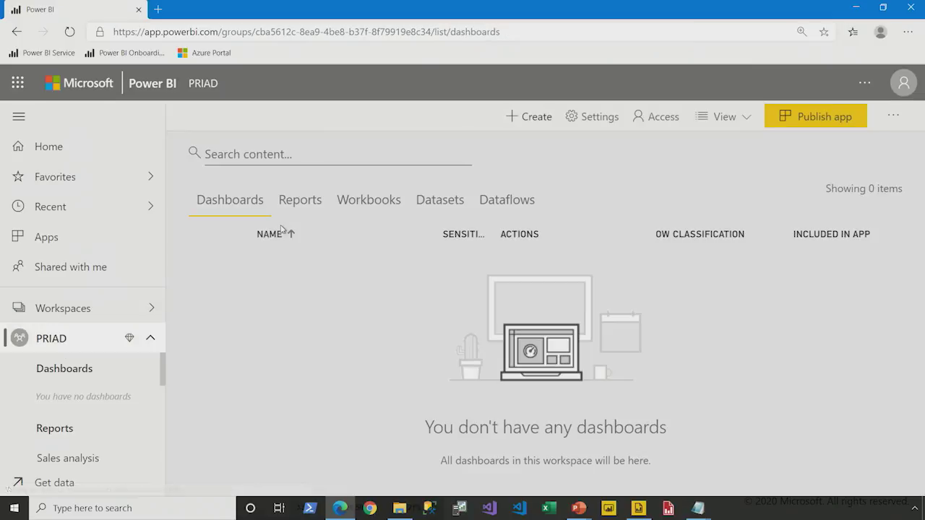
{"action": "left_click", "coordinate": [289, 205]}
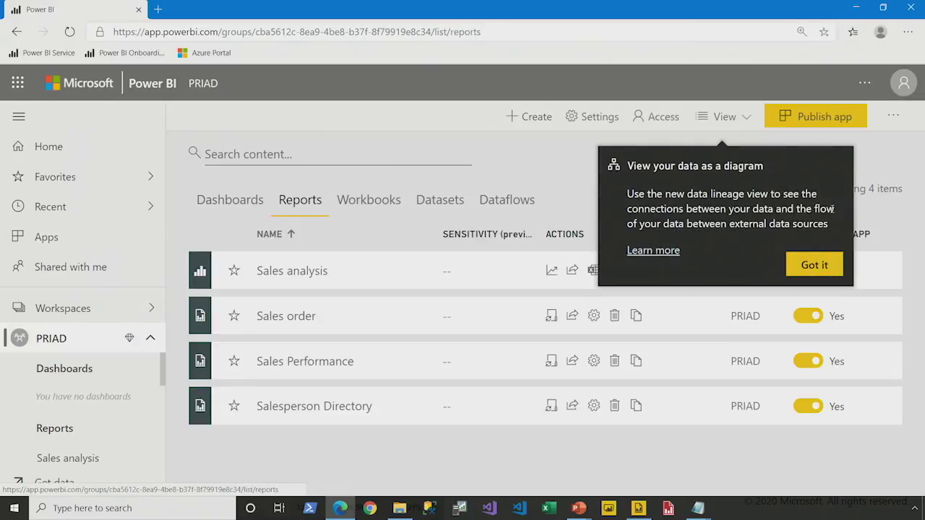
{"action": "left_click", "coordinate": [819, 265]}
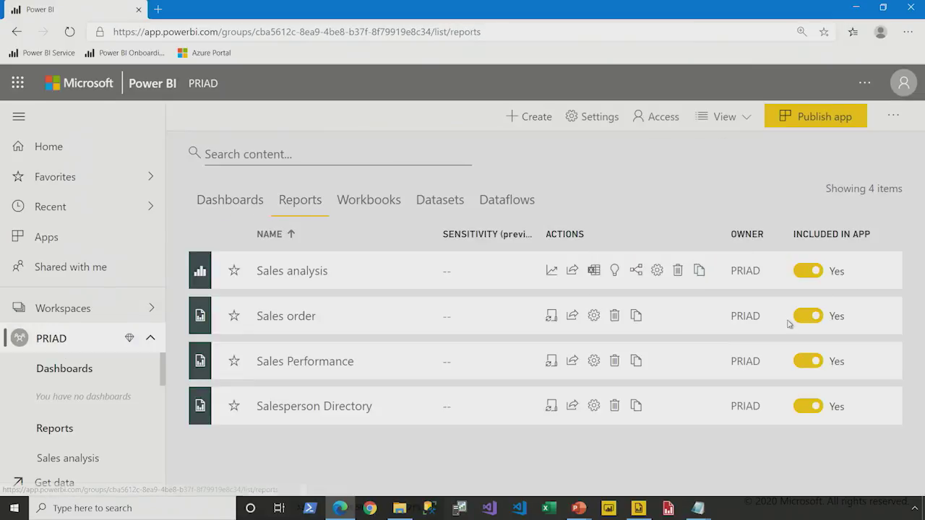
{"action": "left_click", "coordinate": [332, 377]}
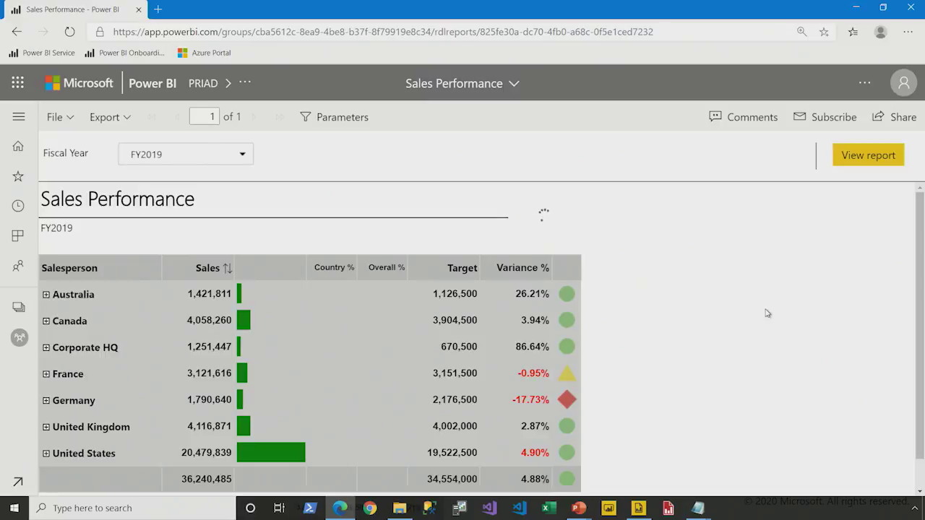
Step: Sort the published report ascending then descending by Sales, and expand then collapse United States
{"action": "left_click", "coordinate": [227, 269]}
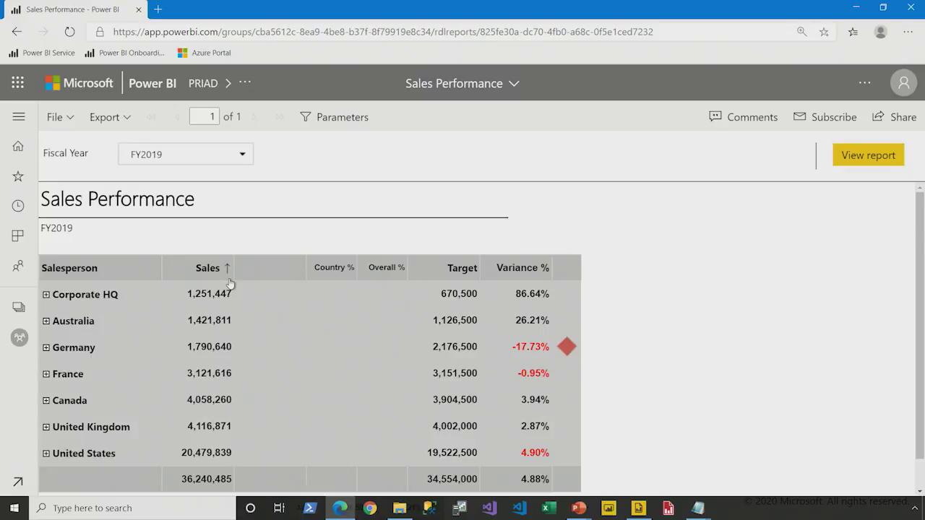
{"action": "left_click", "coordinate": [227, 268]}
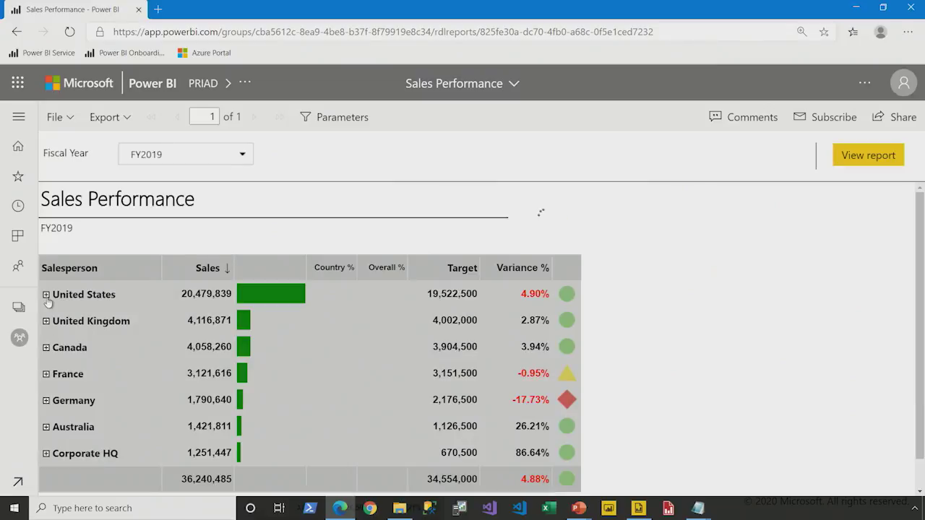
{"action": "left_click", "coordinate": [46, 296]}
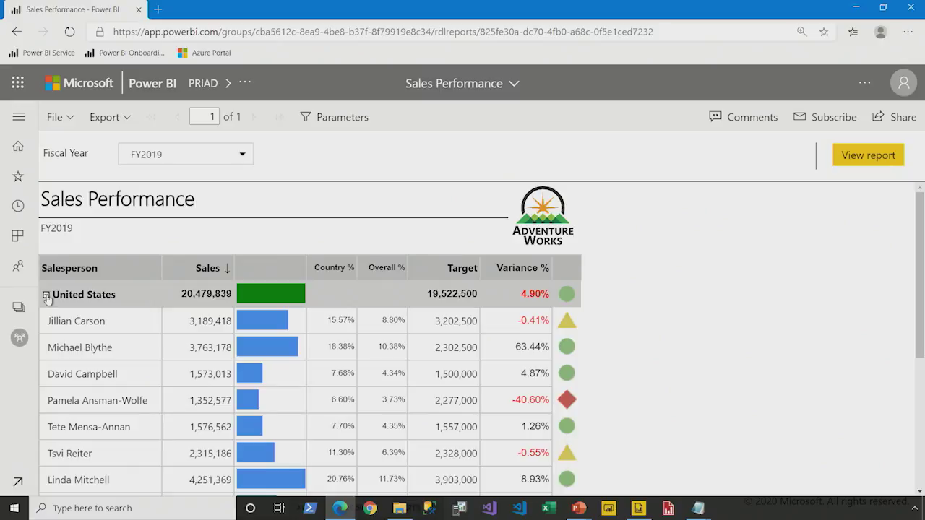
{"action": "left_click", "coordinate": [47, 296]}
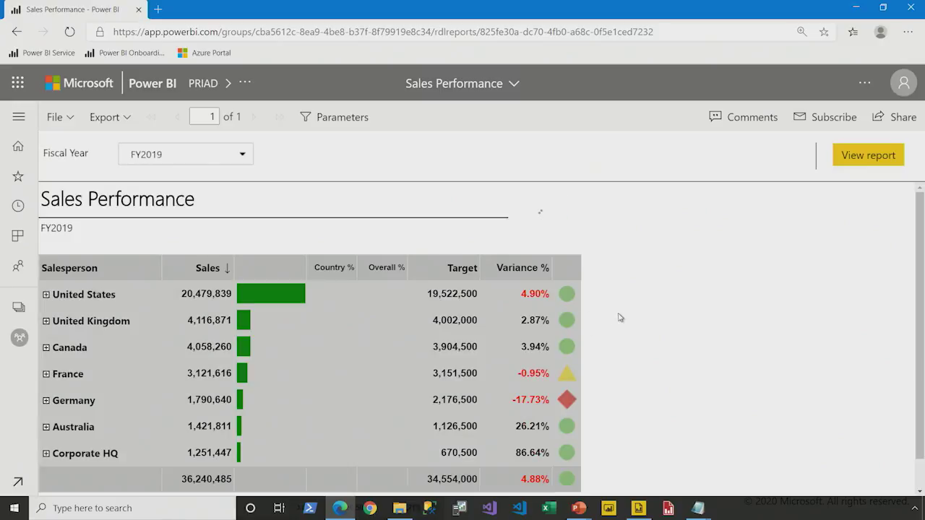